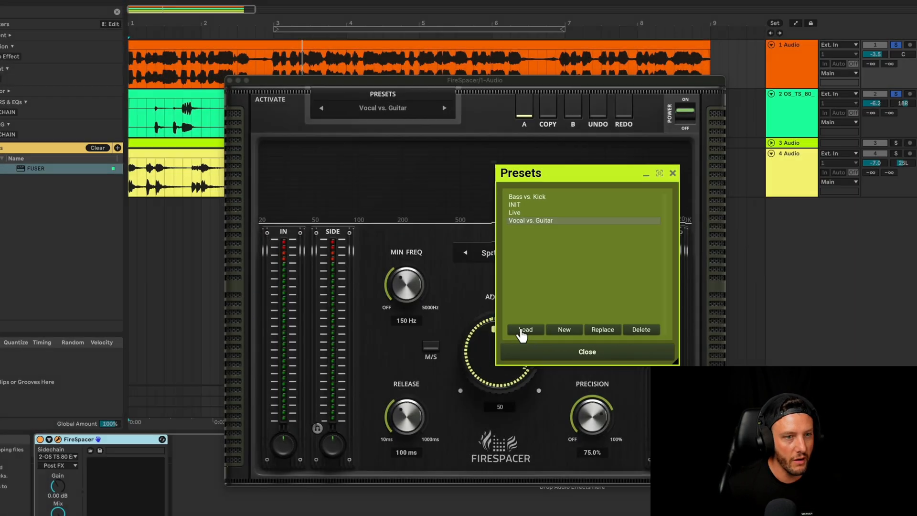
Play the song from the start and bypass and re-enable the FireSpacer device to compare the sound.
click(139, 368)
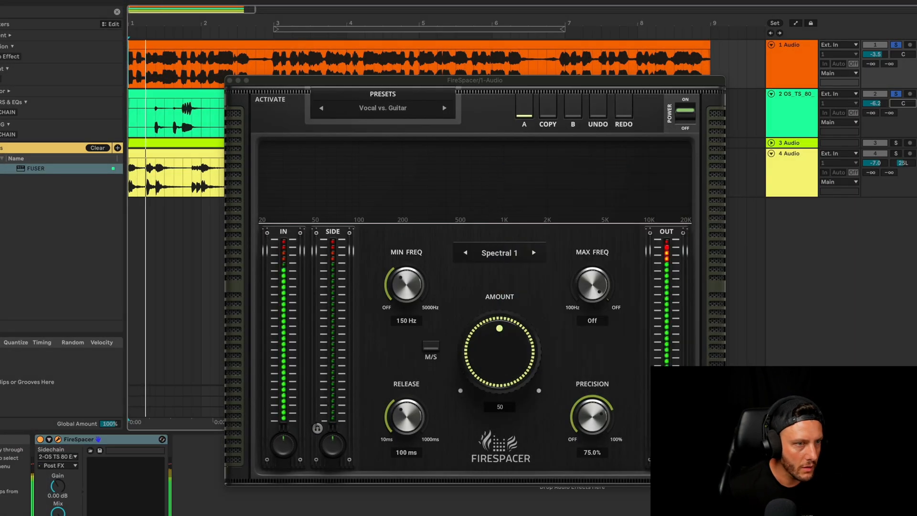
key(space)
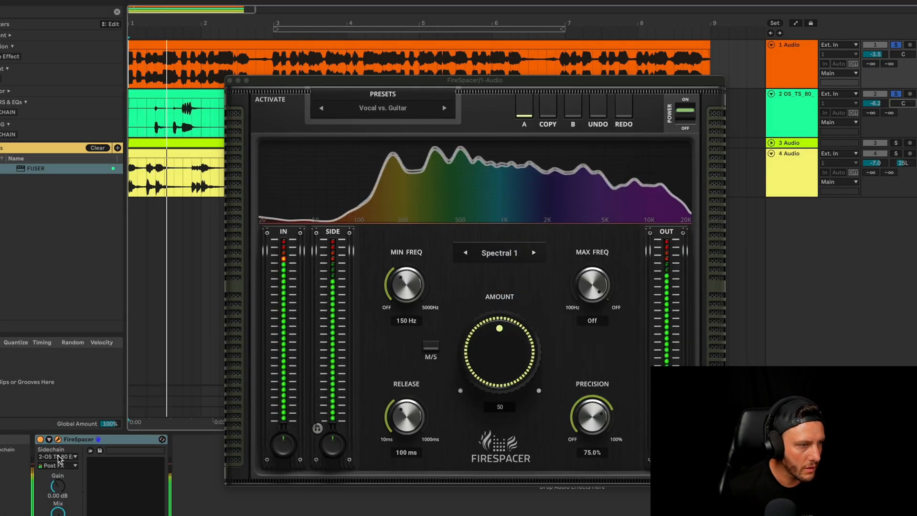
click(41, 439)
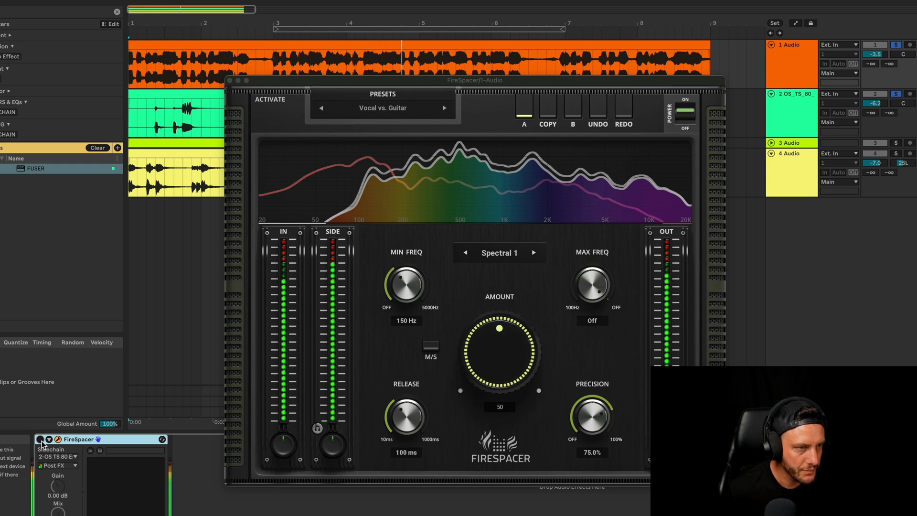
click(41, 440)
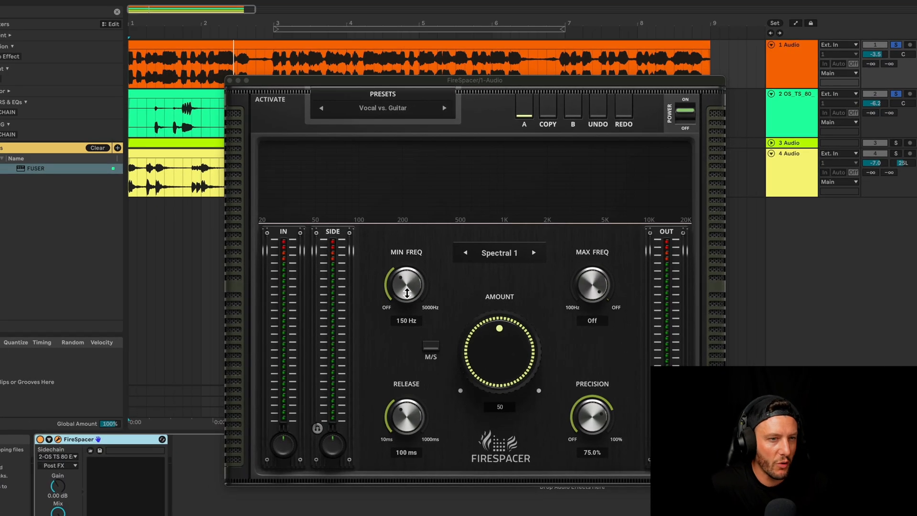
Set FireSpacer's Min Freq to 199 Hz, Max Freq to 12.3 kHz and Amount to about 64 during playback.
key(space)
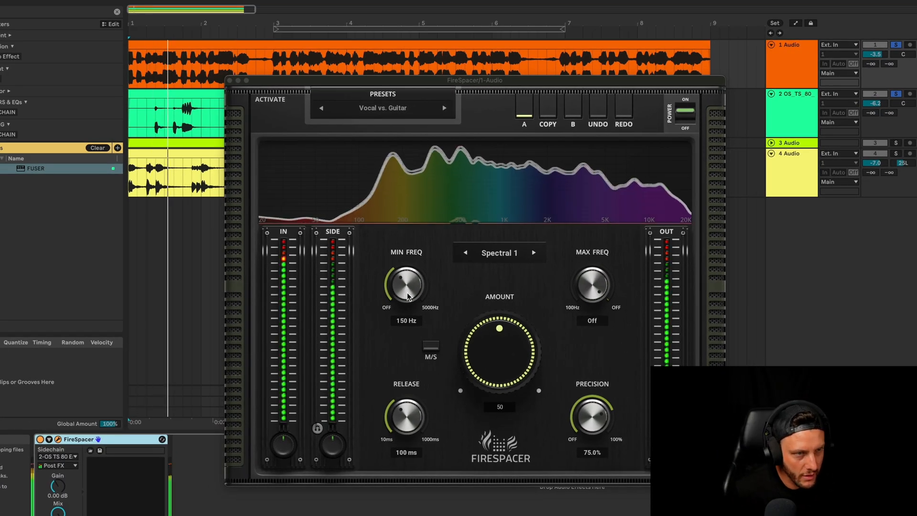
mouse_move(407, 293)
mouse_down()
mouse_move(407, 237)
mouse_move(407, 291)
mouse_up()
drag(592, 285, 592, 294)
drag(513, 355, 513, 348)
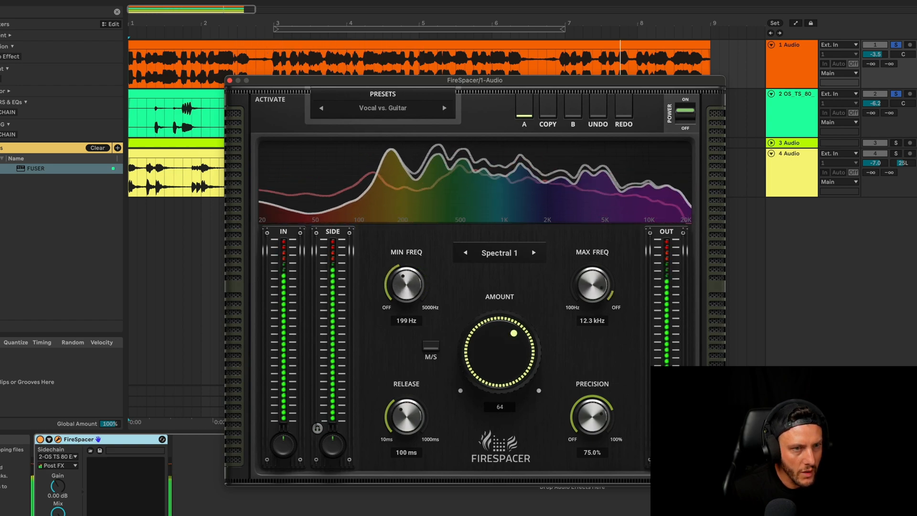
key(space)
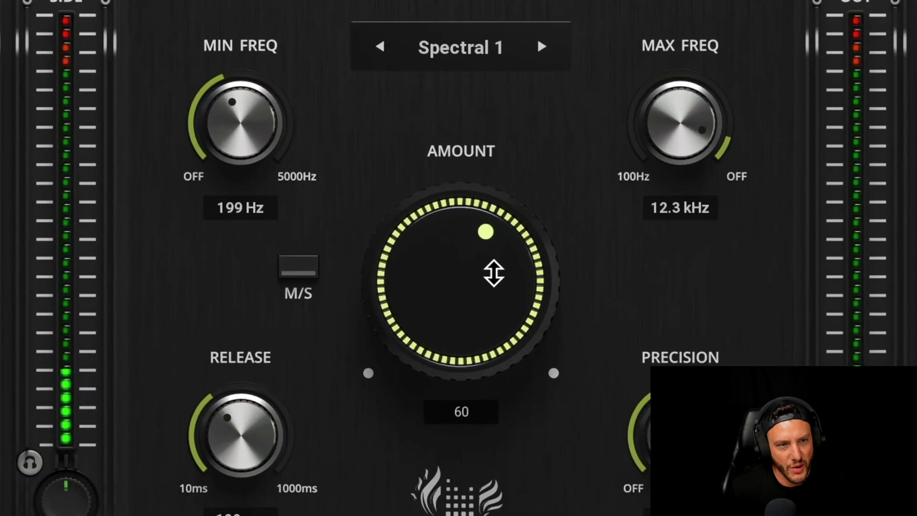
Raise FireSpacer's Amount to 100 while playing the song to hear the extreme setting.
double_click(493, 273)
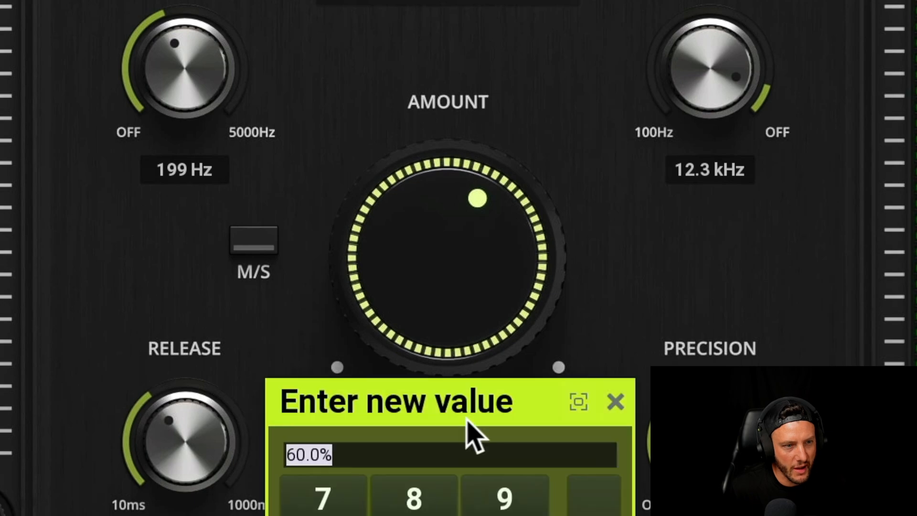
click(599, 404)
mouse_move(529, 291)
mouse_down()
mouse_move(518, 315)
mouse_move(515, 296)
mouse_up()
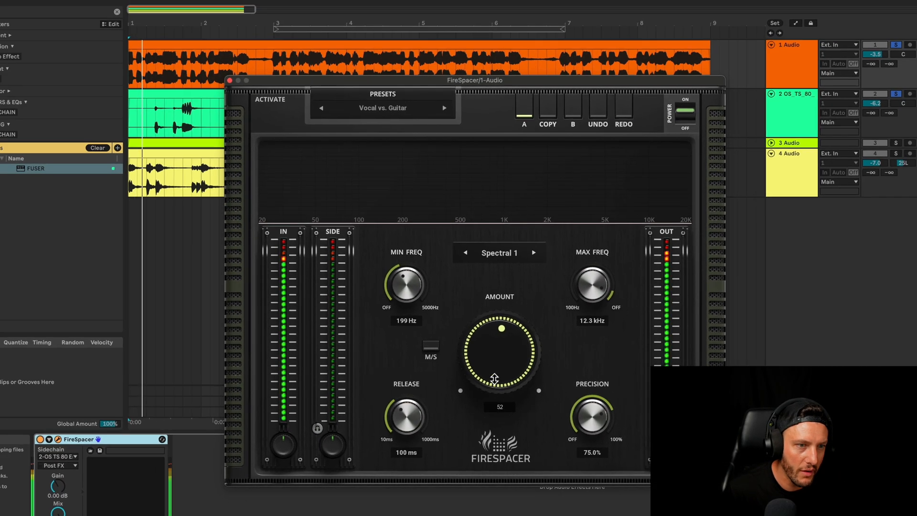
drag(495, 379, 495, 315)
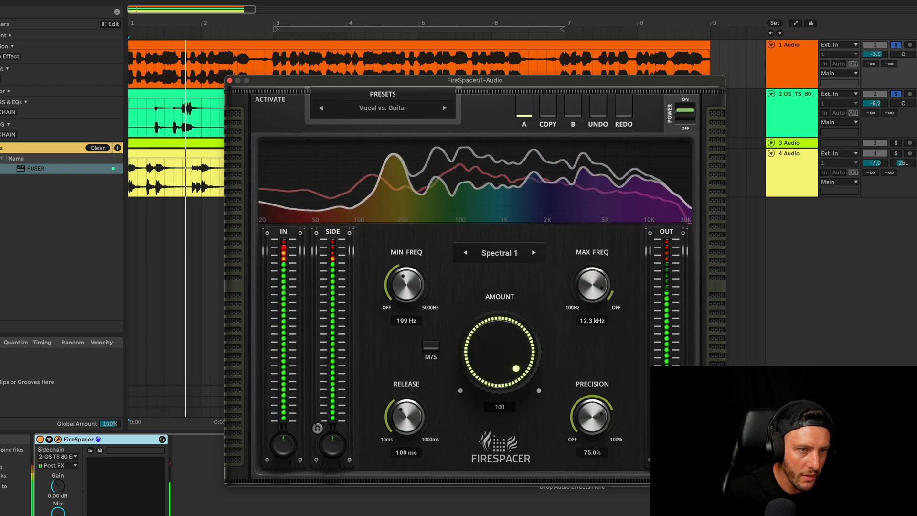
key(space)
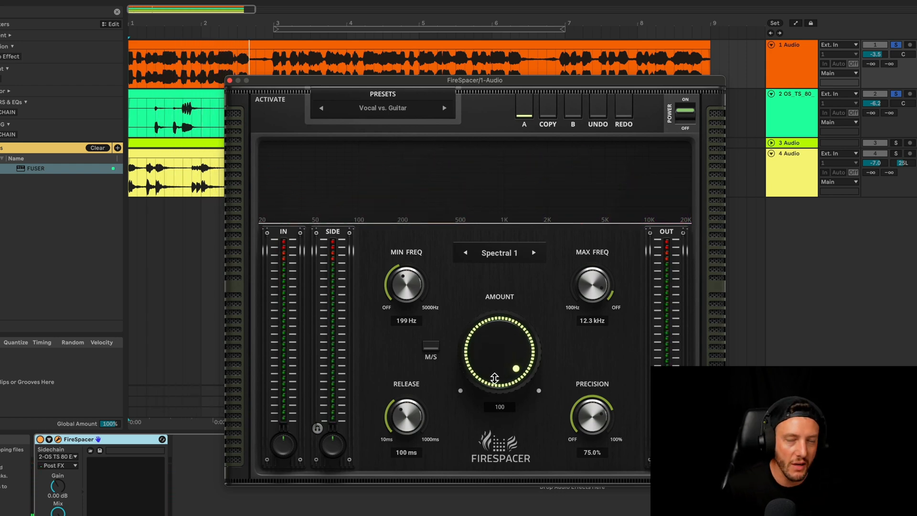
Reduce the Amount to 44 during playback, with Min Freq at 703 Hz and Max Freq at 13.9 kHz.
drag(494, 367, 497, 358)
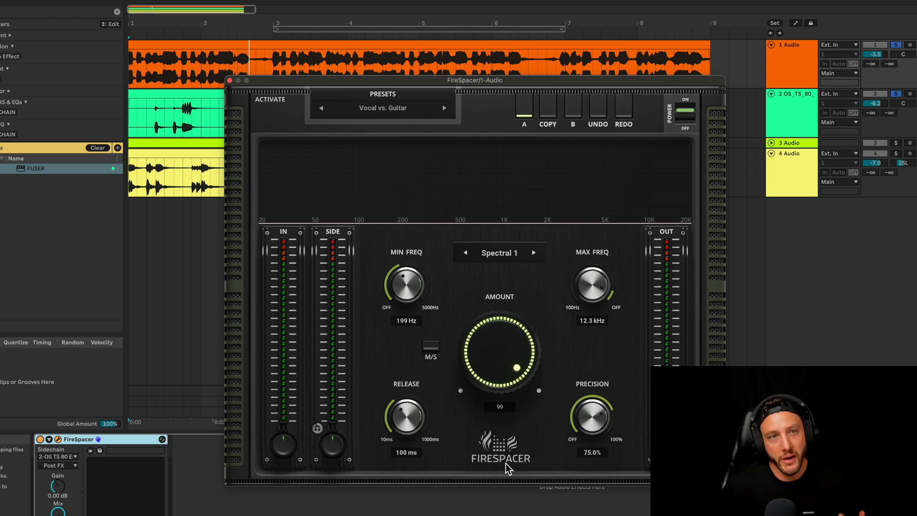
key(space)
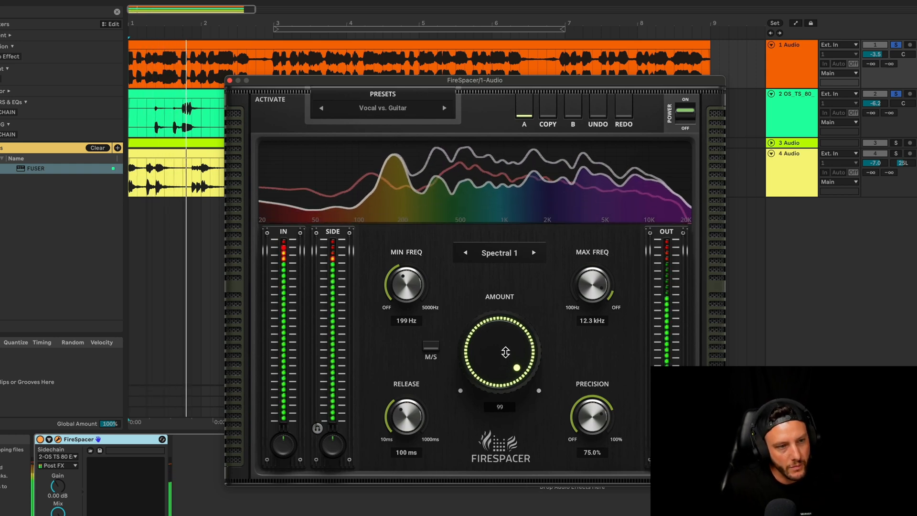
drag(506, 343, 507, 333)
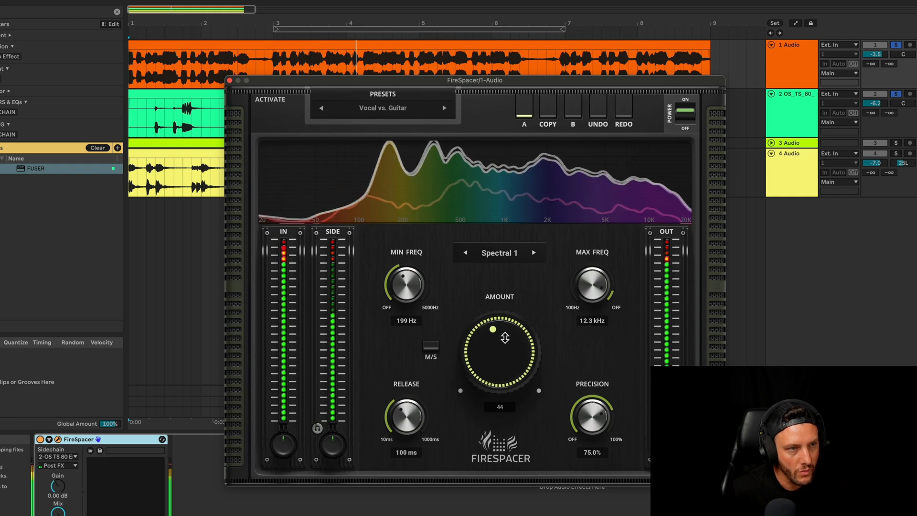
key(space)
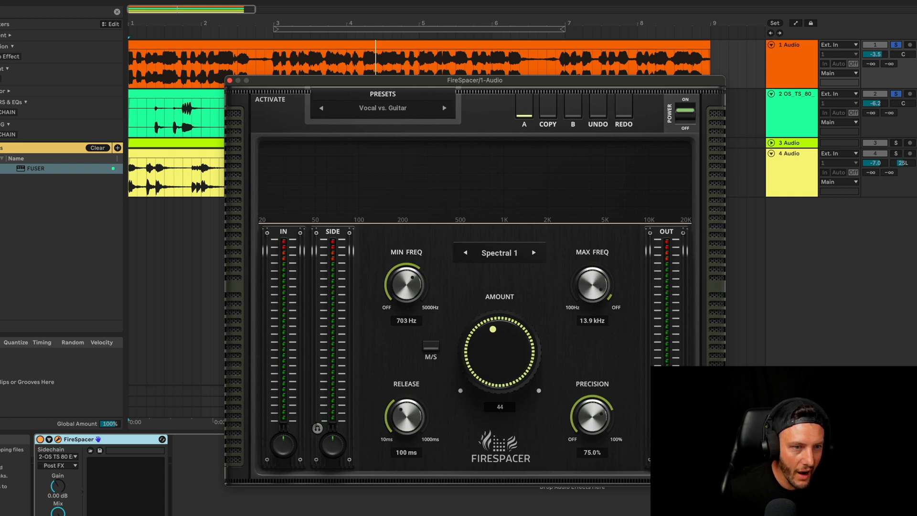
Set the Amount to 49 and Max Freq to 15.5 kHz, and play the song to check the settings.
drag(529, 356, 497, 341)
key(space)
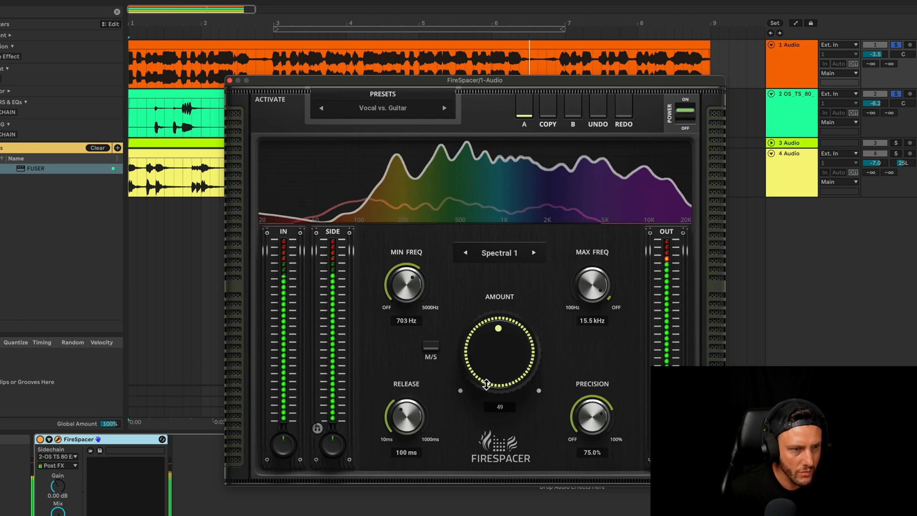
key(space)
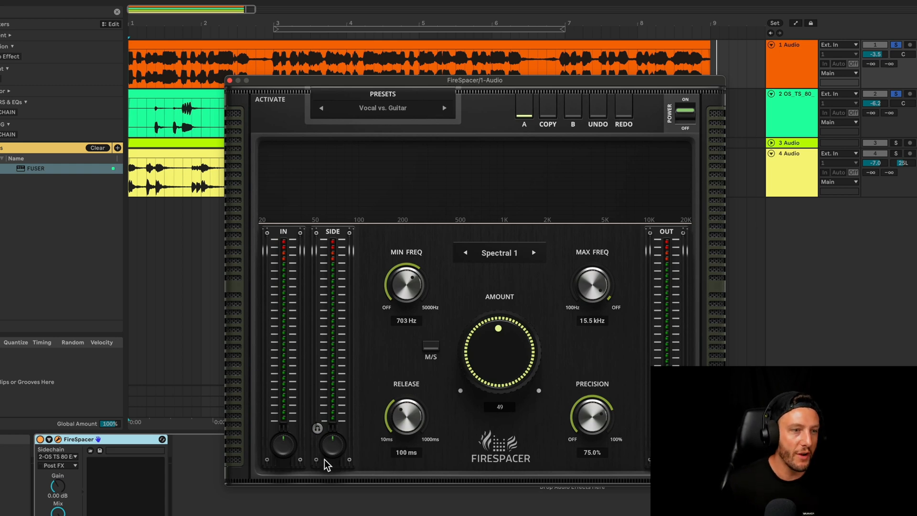
Adjust the sidechain input gain during playback, trying +9.22 dB before settling just above the default.
key(space)
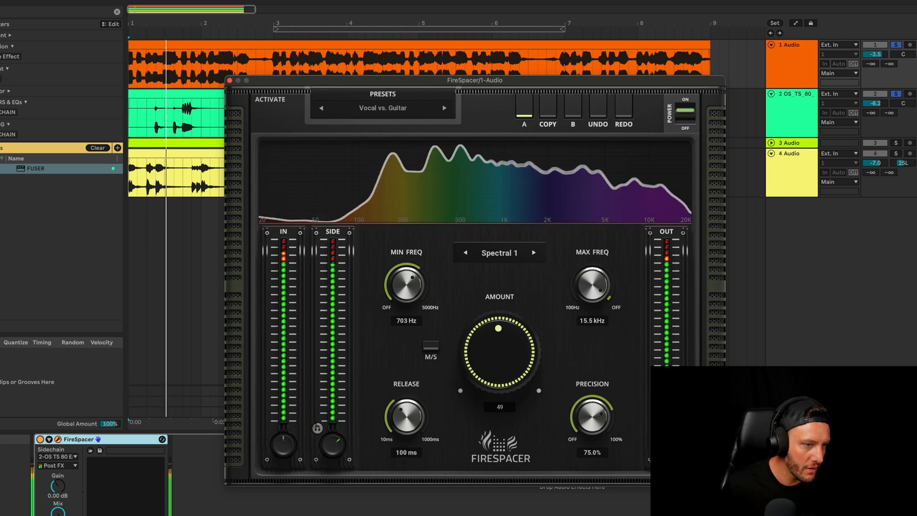
double_click(336, 453)
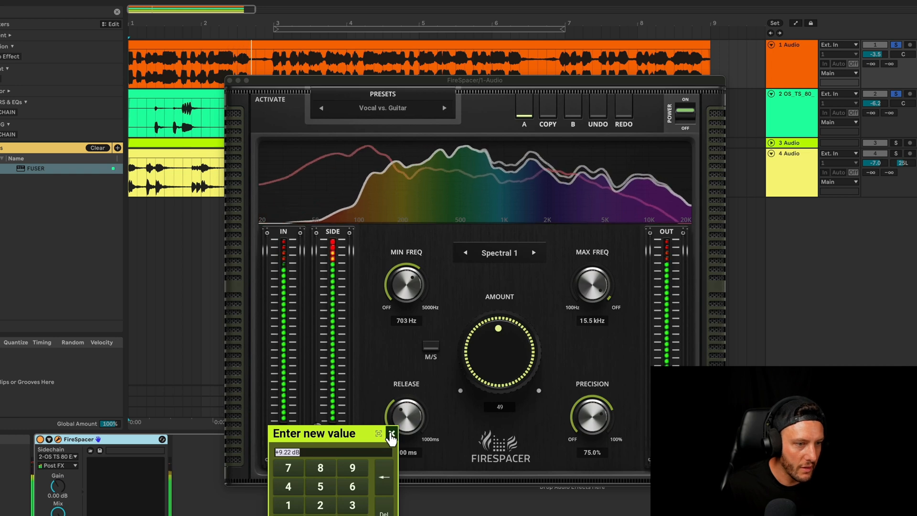
click(392, 434)
double_click(328, 446)
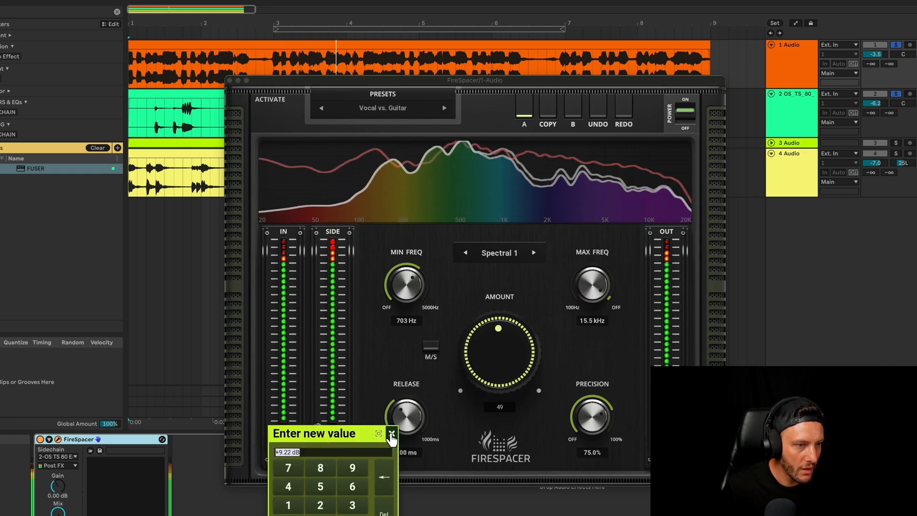
click(392, 434)
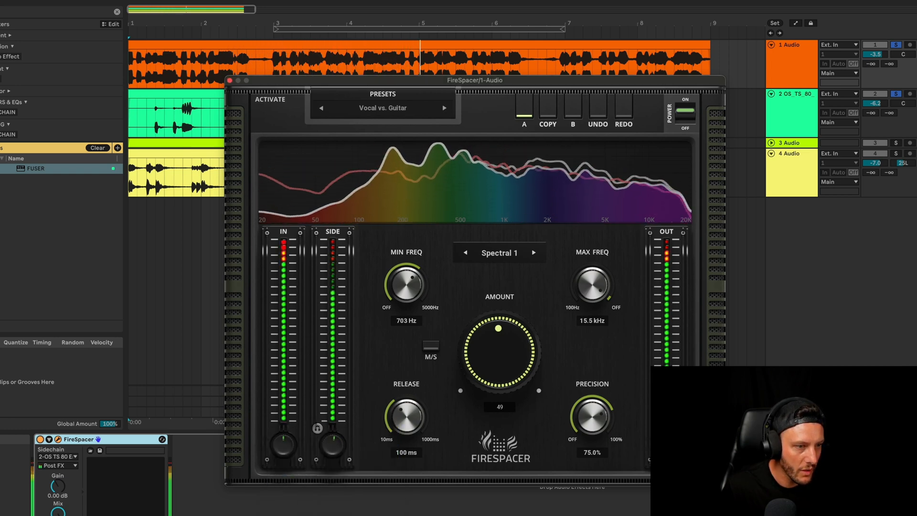
key(space)
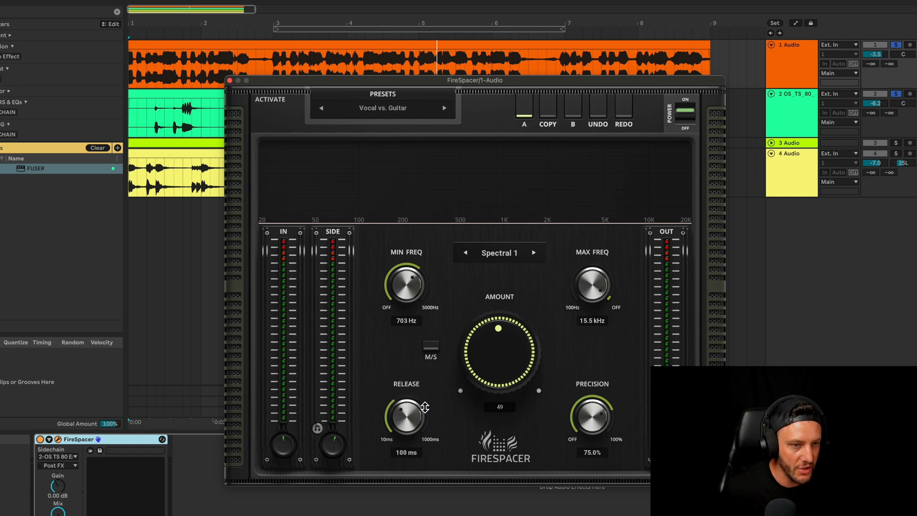
Set Min Freq to 800 Hz and listen to the sidechain signal alone for a moment during playback.
double_click(399, 287)
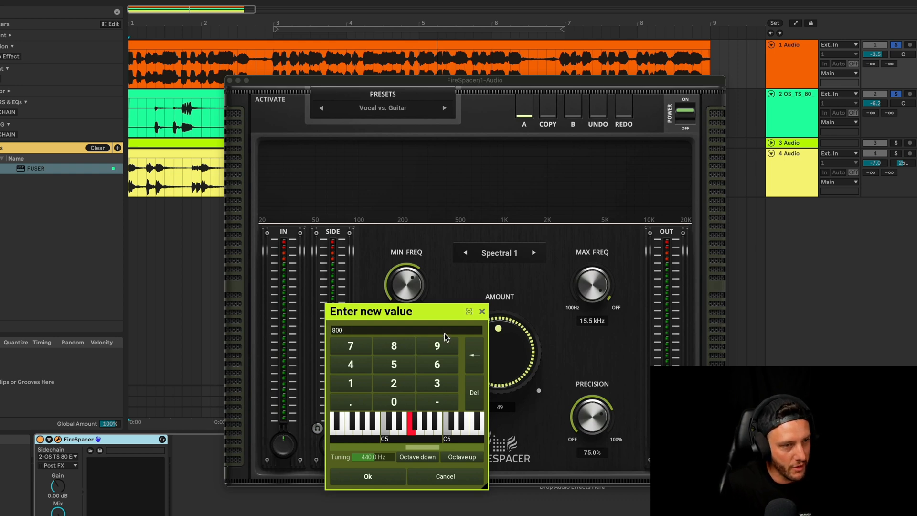
text(800)
key(Return)
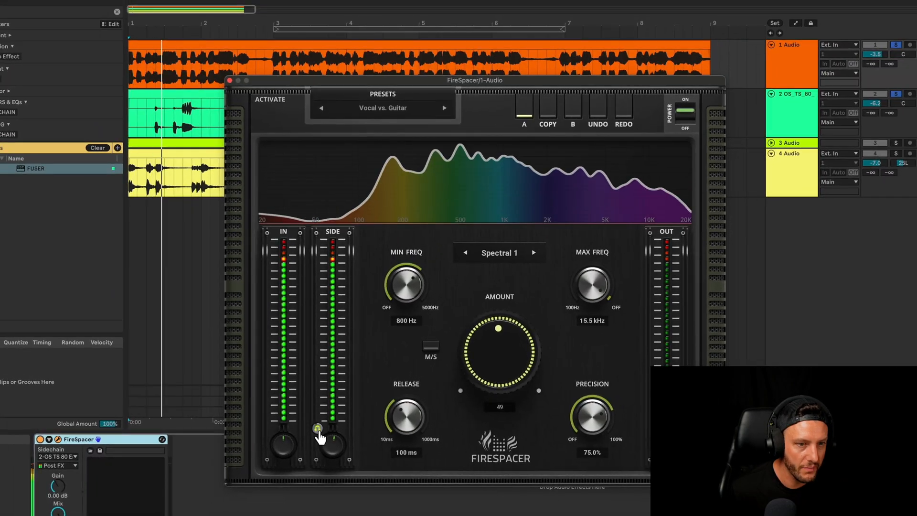
key(space)
click(318, 430)
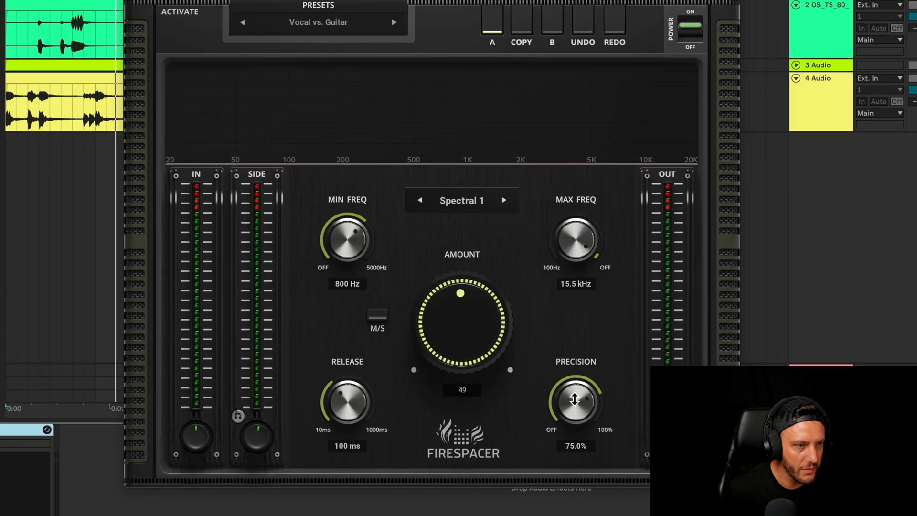
Raise Precision to 82.6% and Amount to 61 while the song plays.
key(space)
drag(411, 247, 412, 231)
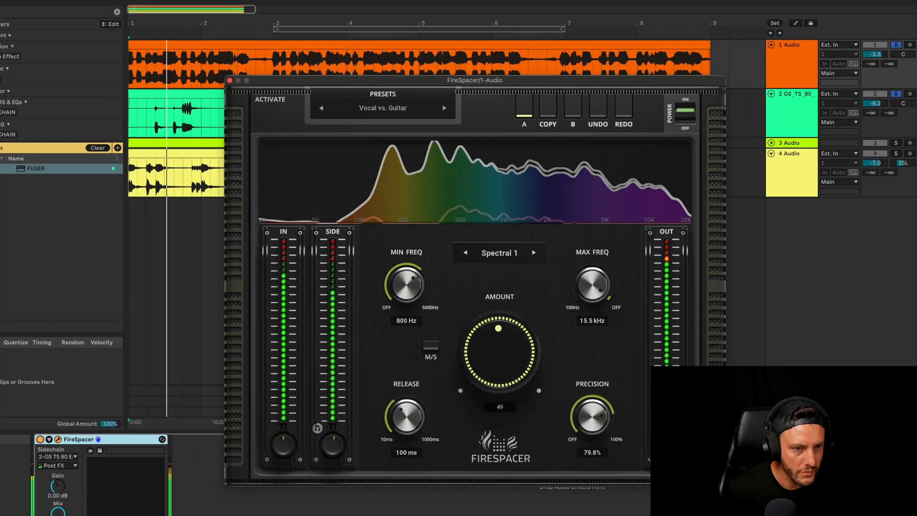
drag(592, 416, 592, 413)
key(space)
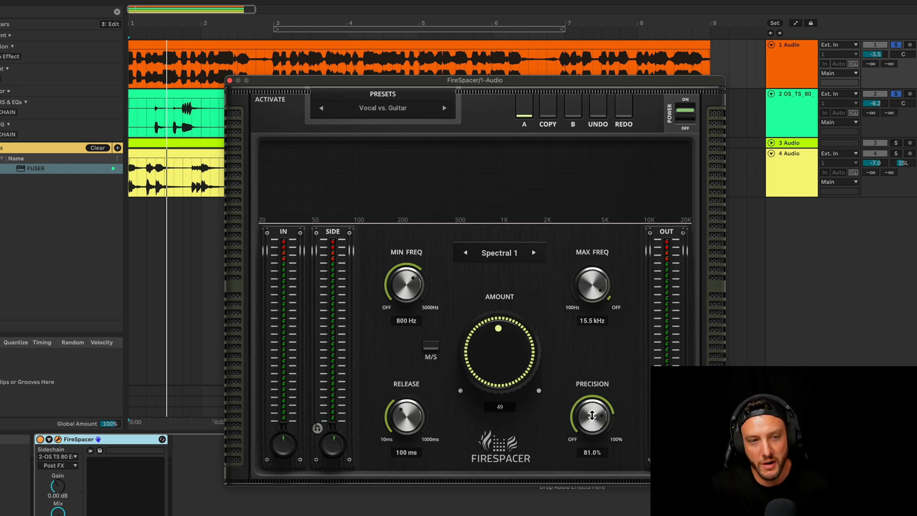
key(space)
drag(592, 415, 592, 411)
drag(499, 341, 499, 313)
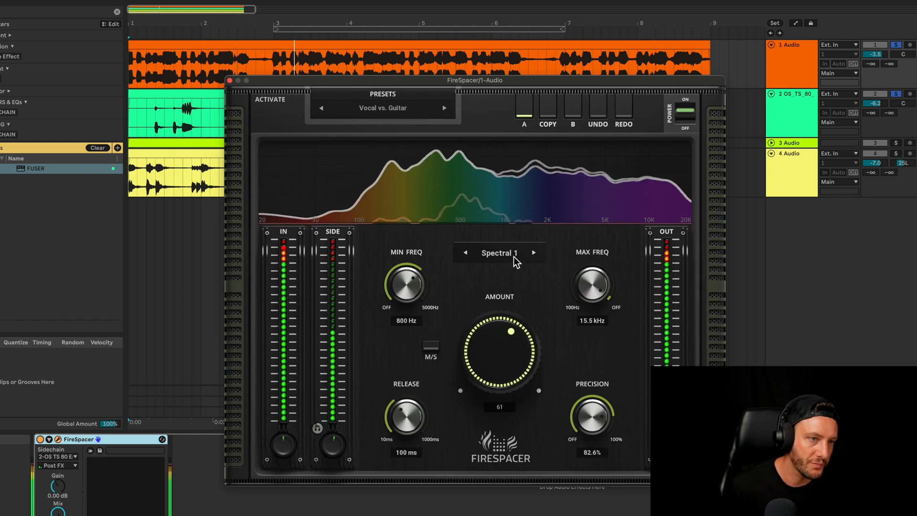
Review the available processing modes and keep Spectral 1.
click(514, 257)
click(486, 269)
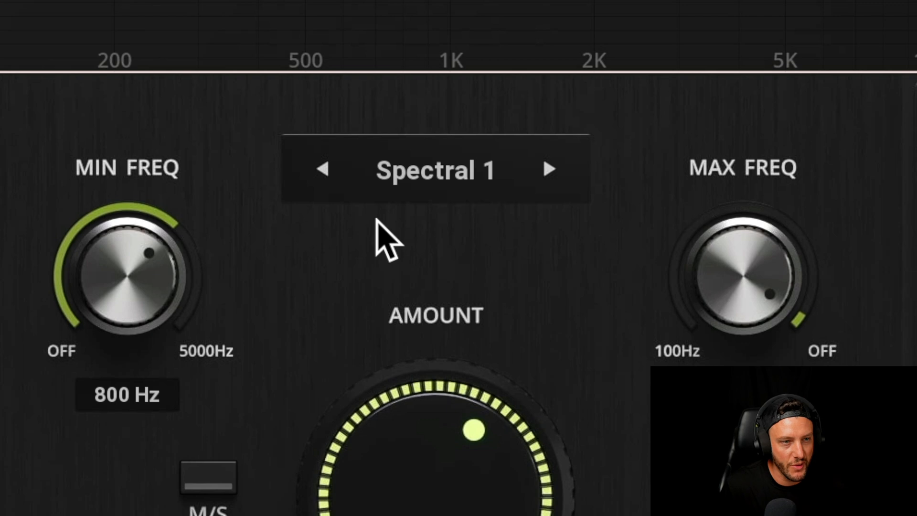
click(432, 191)
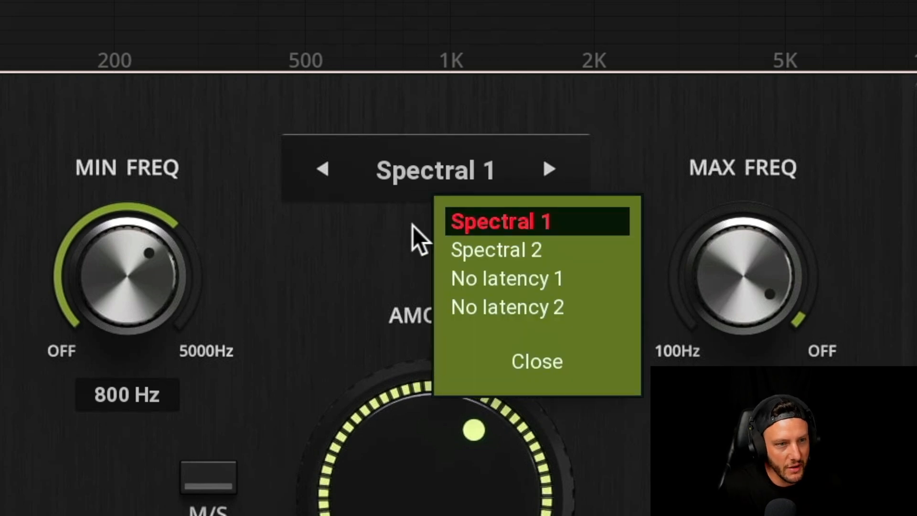
click(406, 236)
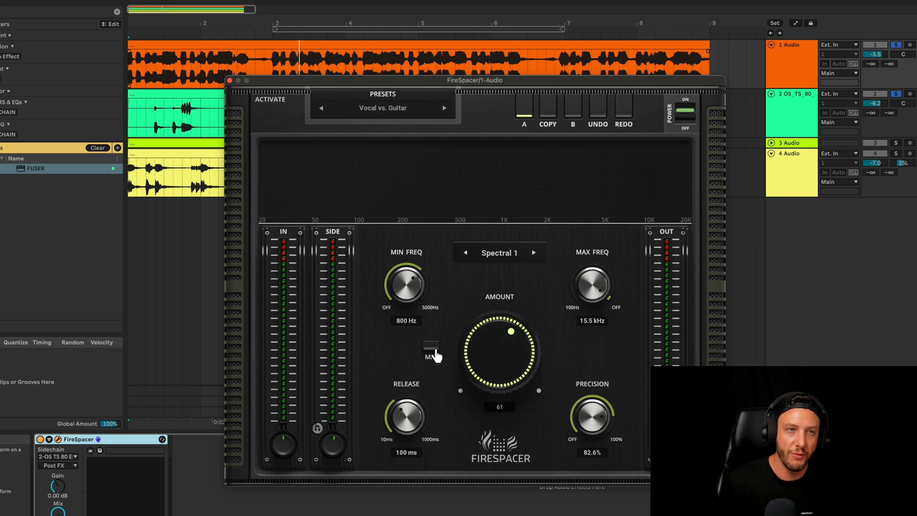
Unsolo tracks 1 and 2 and play the full mix with the FireSpacer window closed.
click(898, 95)
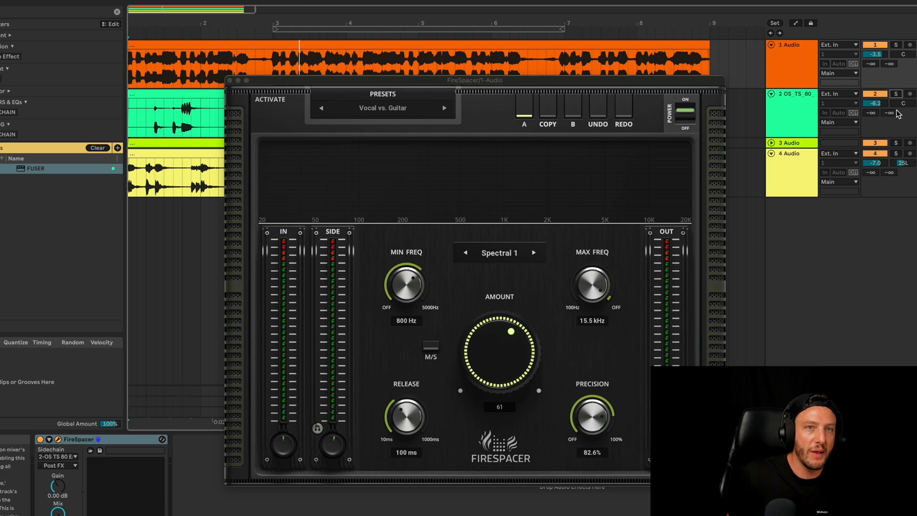
key(space)
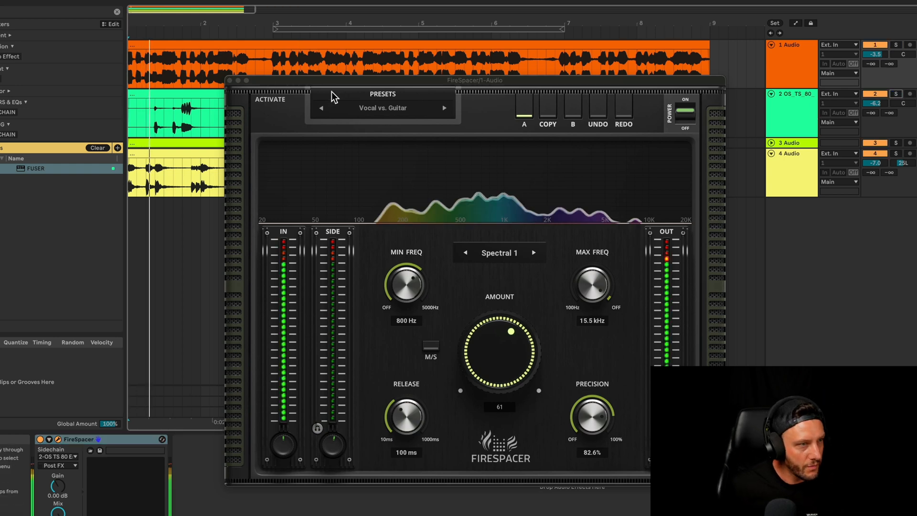
click(229, 81)
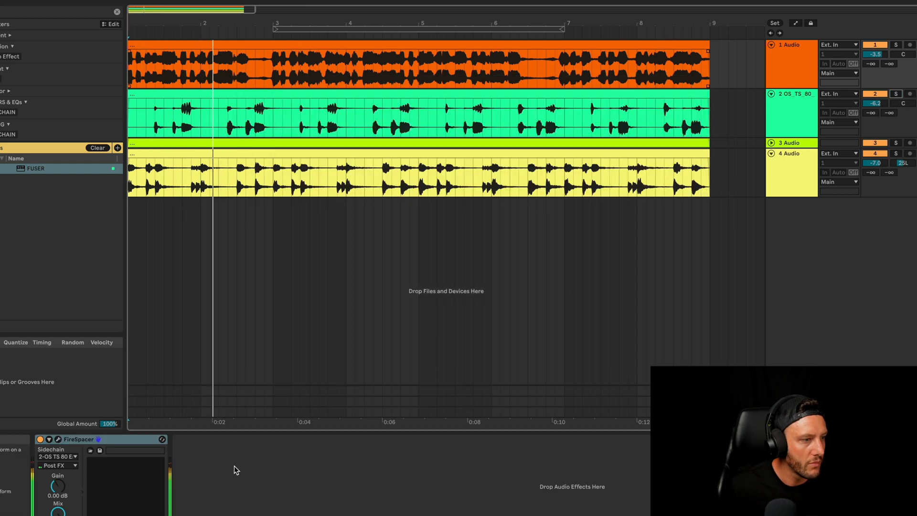
Unfold track 3 to show its waveform, and solo tracks 2 and 4.
click(125, 439)
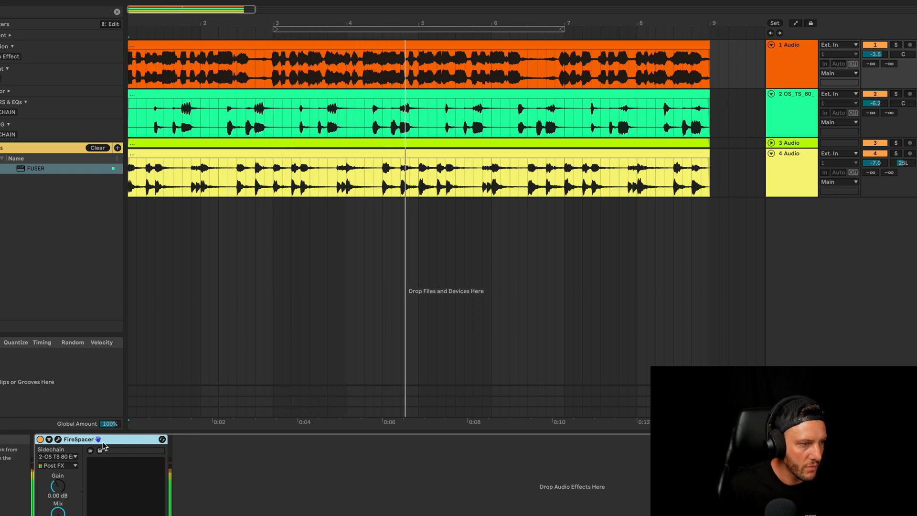
click(773, 143)
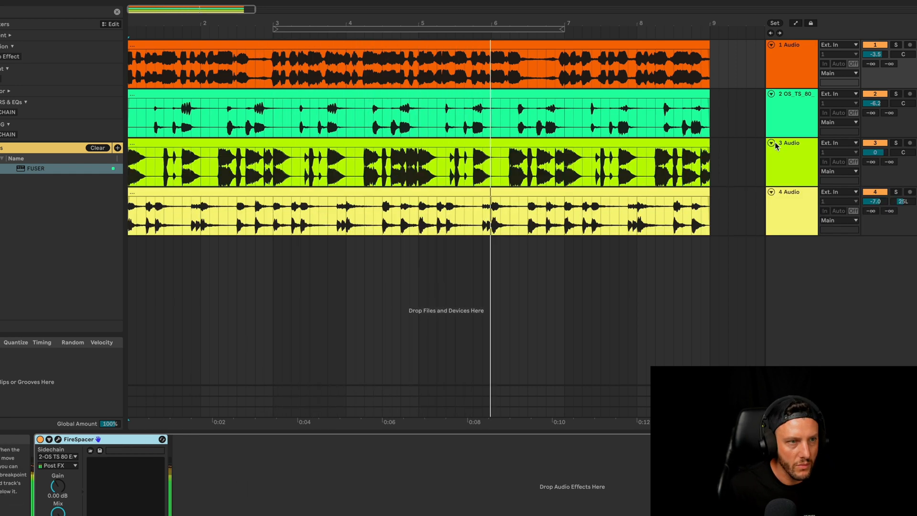
click(791, 157)
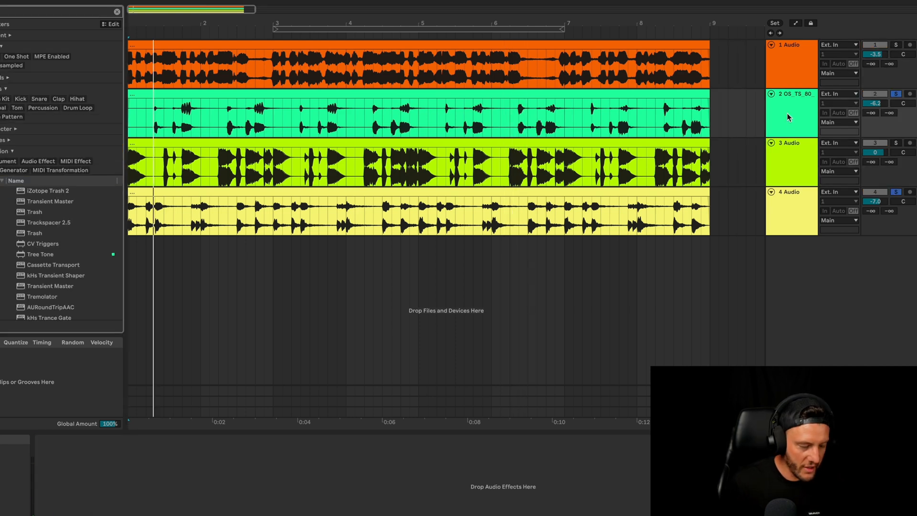
Find FireSpacer in the browser and insert it on track 2.
key(Down)
key(Down)
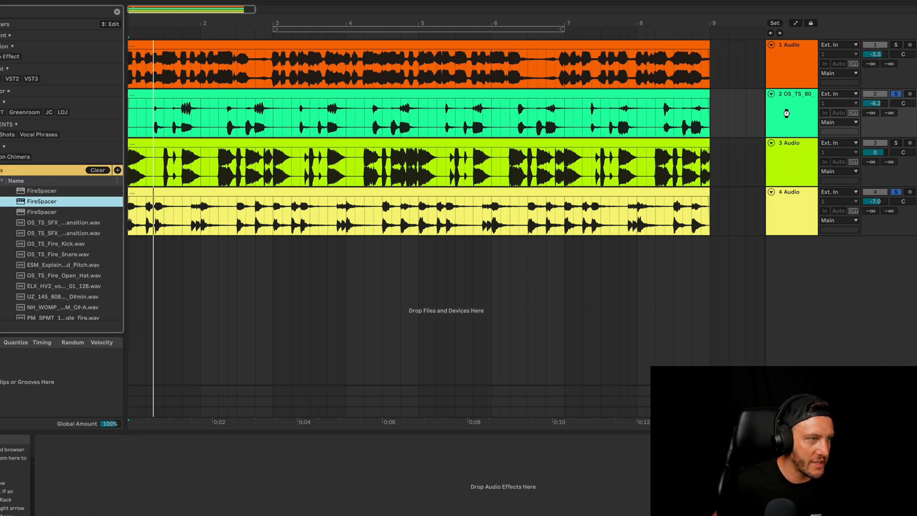
key(Return)
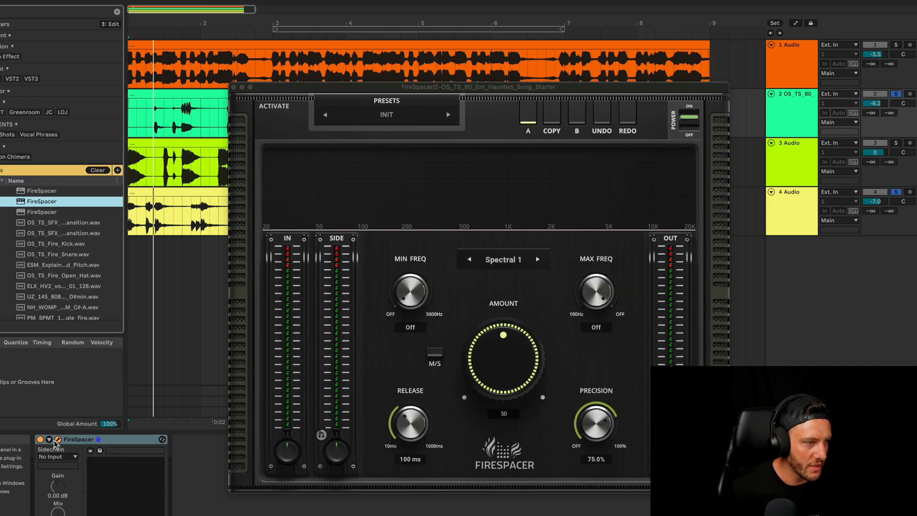